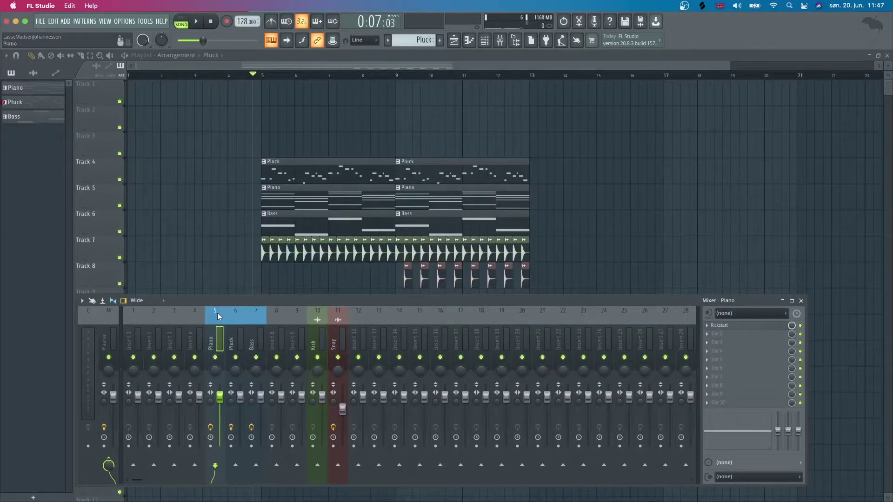
Check the Pluck and Bass mixer channels, open Kickstart on the Bass channel, and play the arrangement to watch its ducking curve
left_click(235, 317)
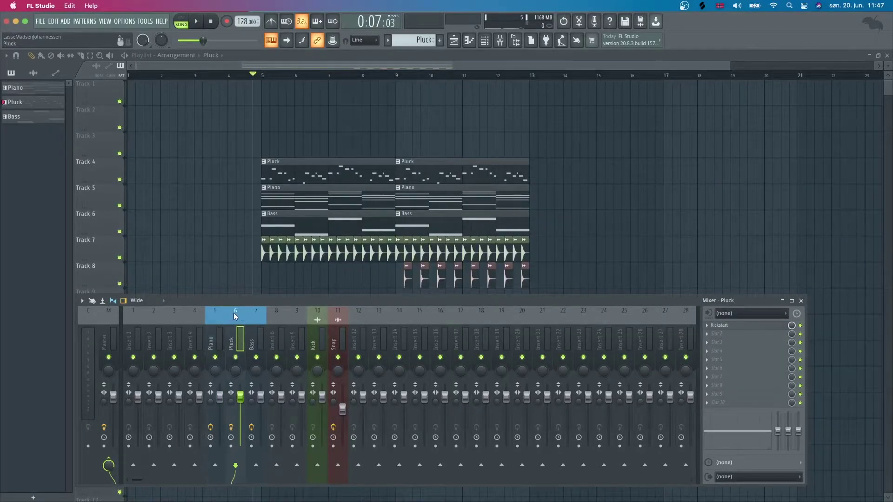
left_click(259, 319)
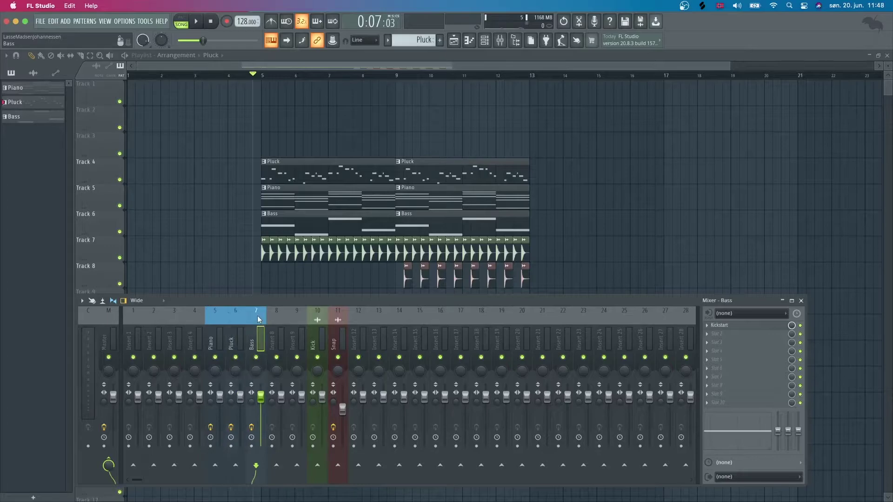
left_click(749, 329)
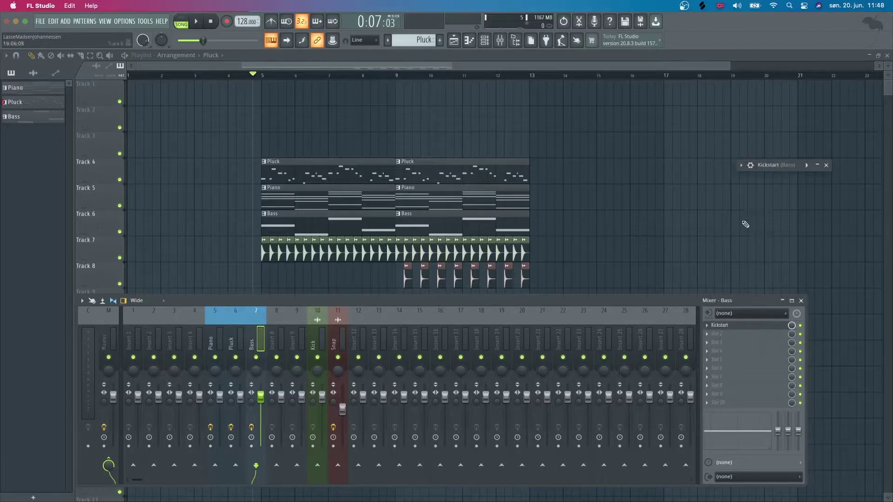
key("space")
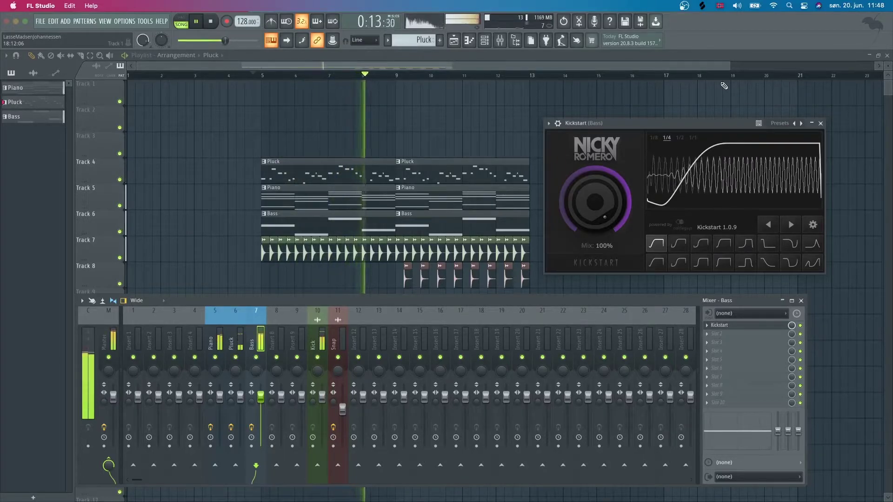
key("space")
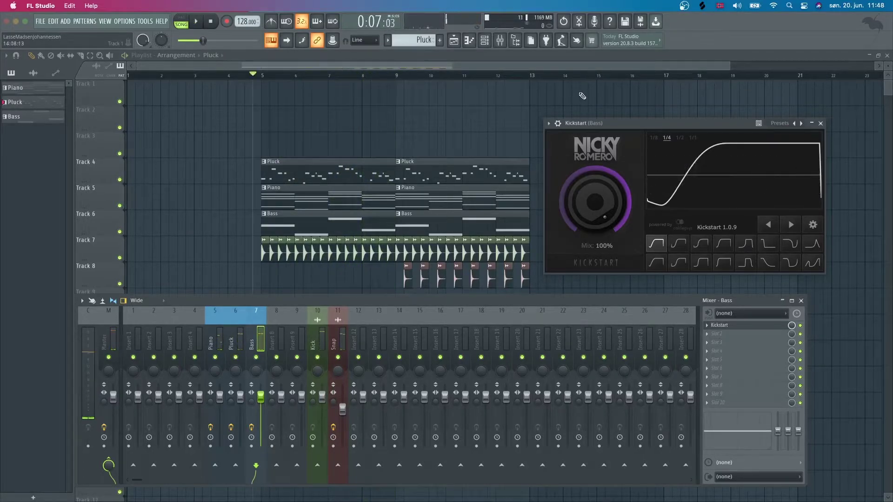
Solo the Bass and Kick playlist tracks, play them back, and check the Bass channel's Kickstart slot in the mixer
scroll(264, 142, "up", 5)
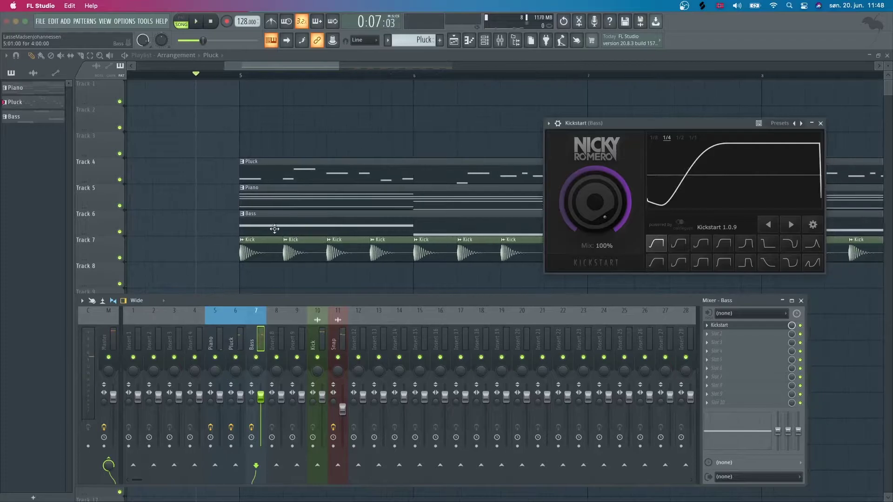
scroll(233, 214, "up", 3)
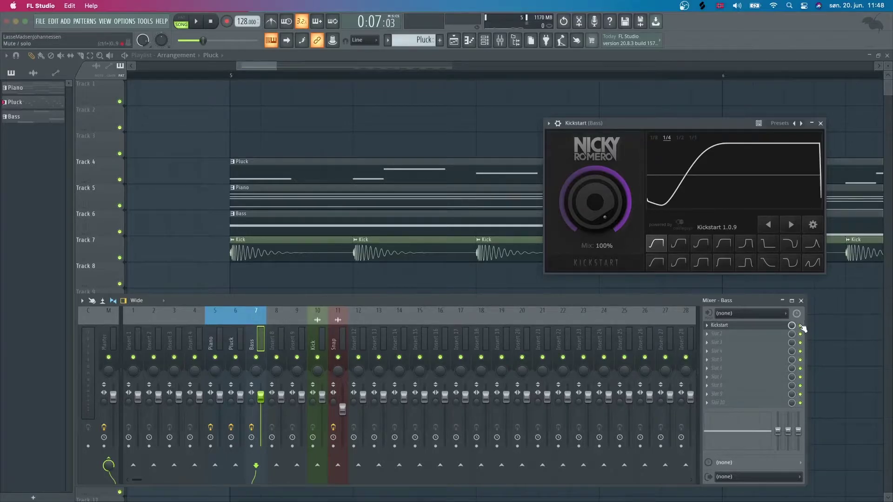
right_click(120, 232)
left_click(120, 258)
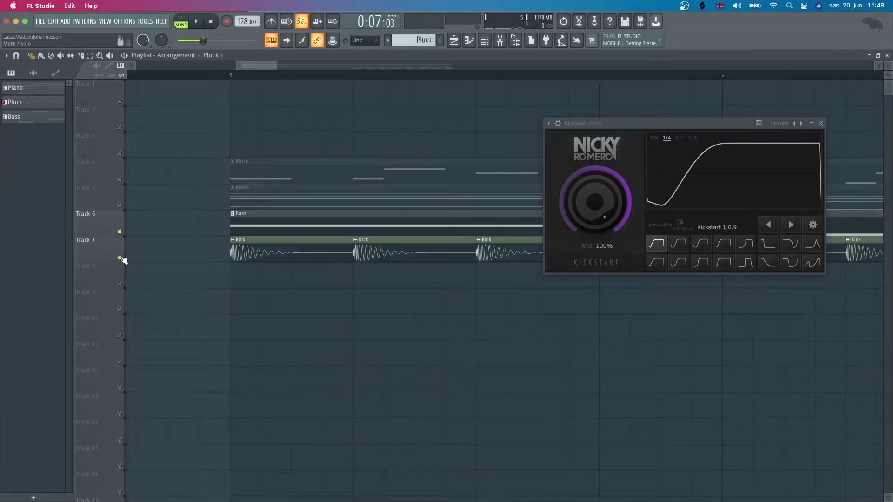
key("space")
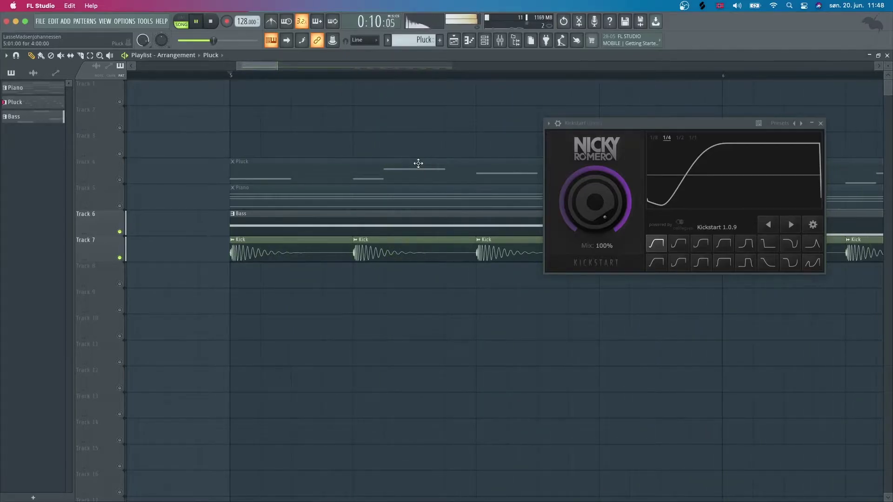
key("space")
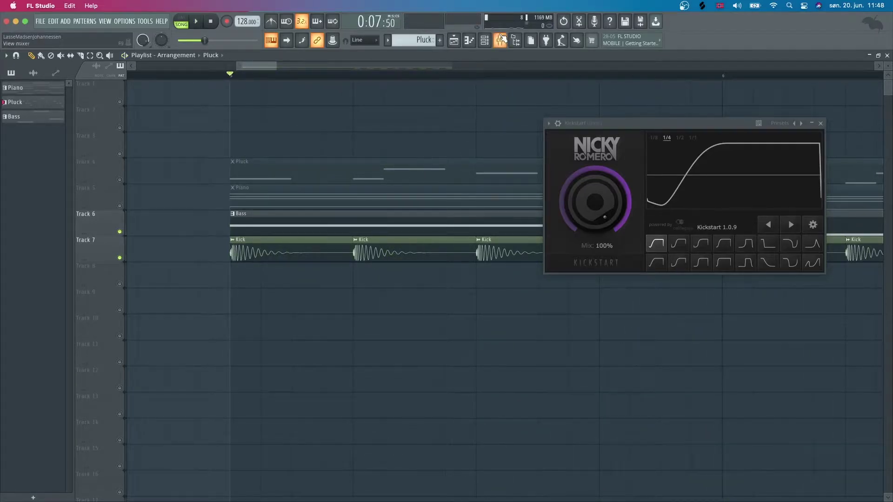
left_click(500, 41)
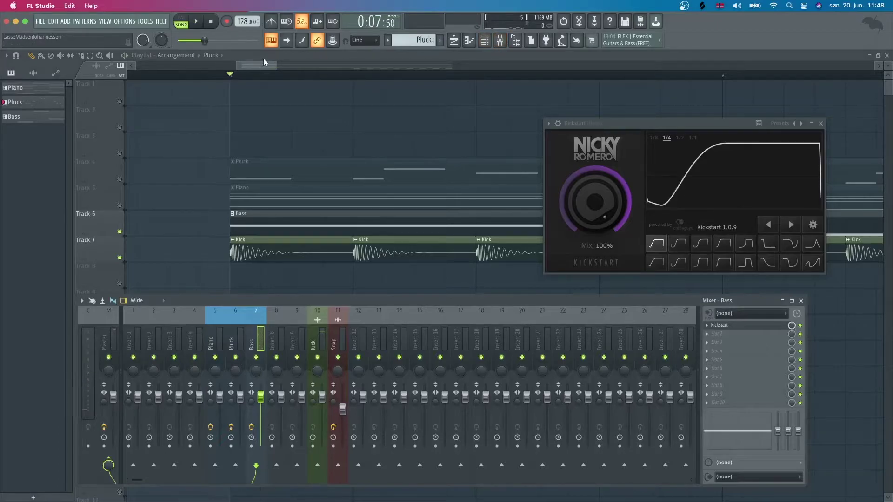
key("F9")
key("space")
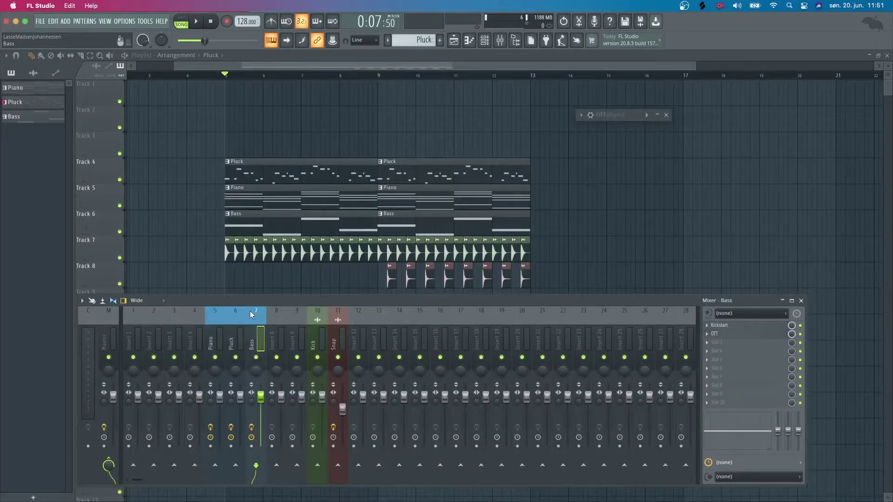
Examine the OTT compressor settings on the Piano mixer channel and close the plugin window
left_click(241, 312)
left_click(216, 312)
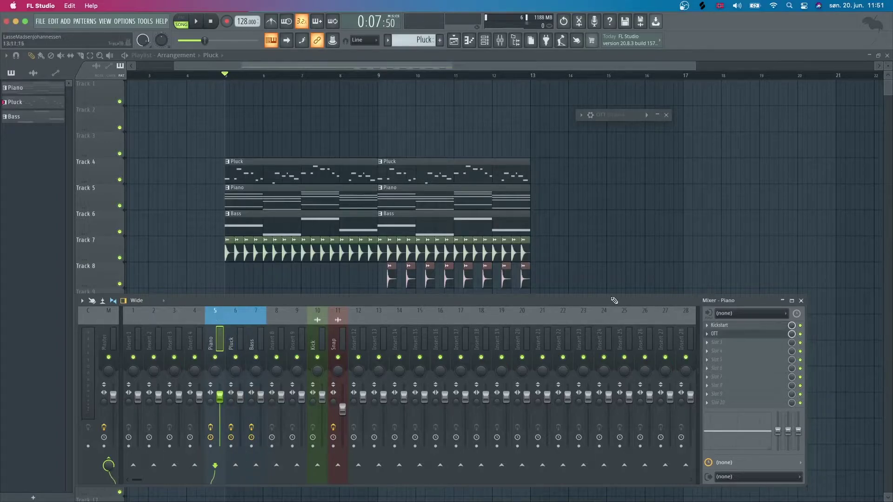
left_click(657, 116)
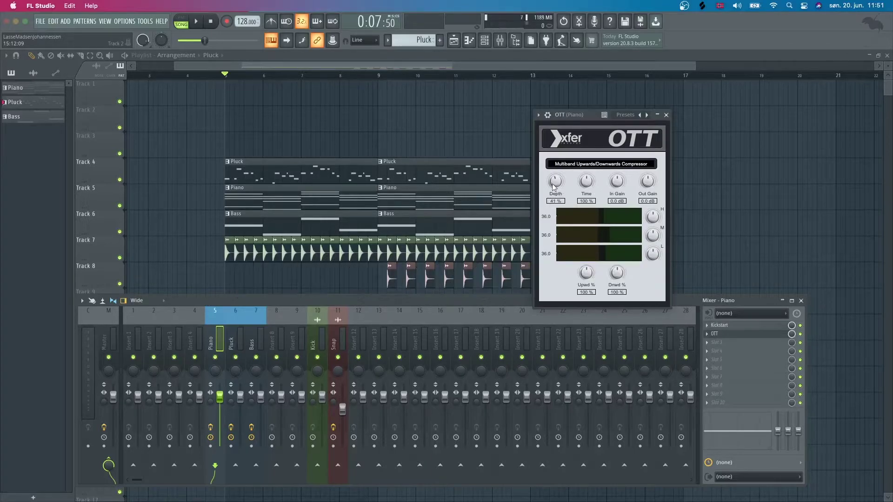
left_click(666, 114)
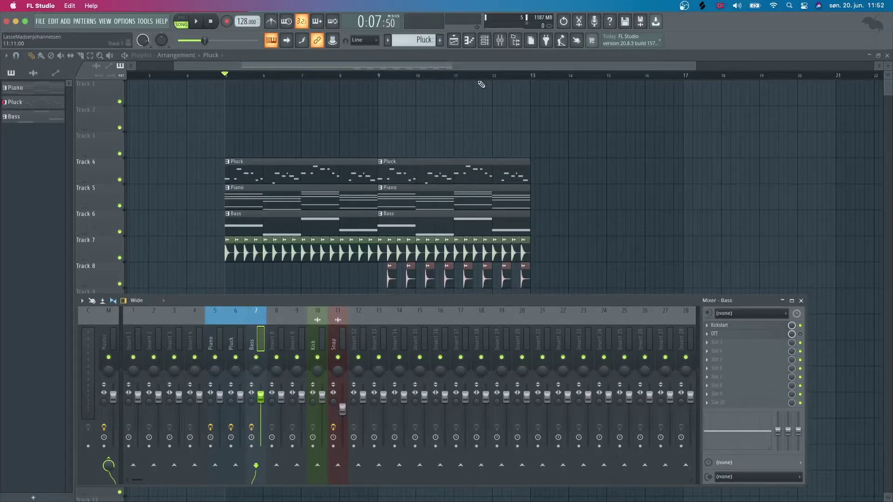
Play the arrangement from bar 5 to compare the mix with OTT bypassed and with it active
key("space")
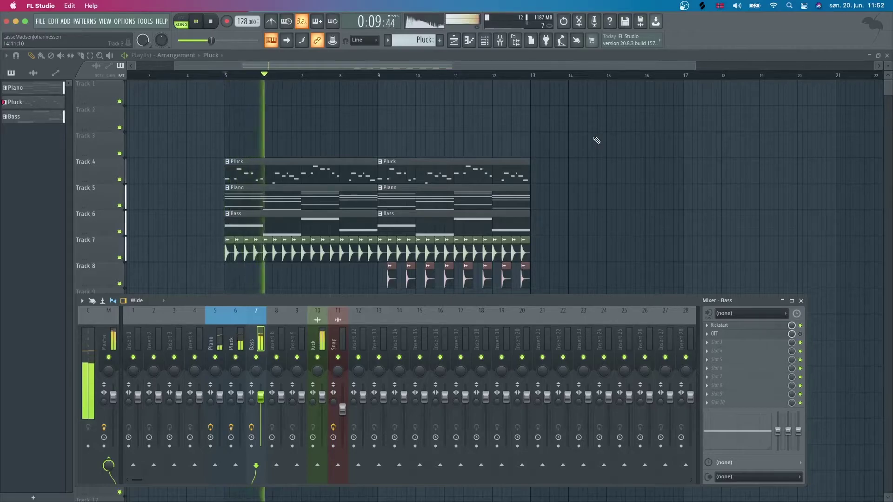
key("space")
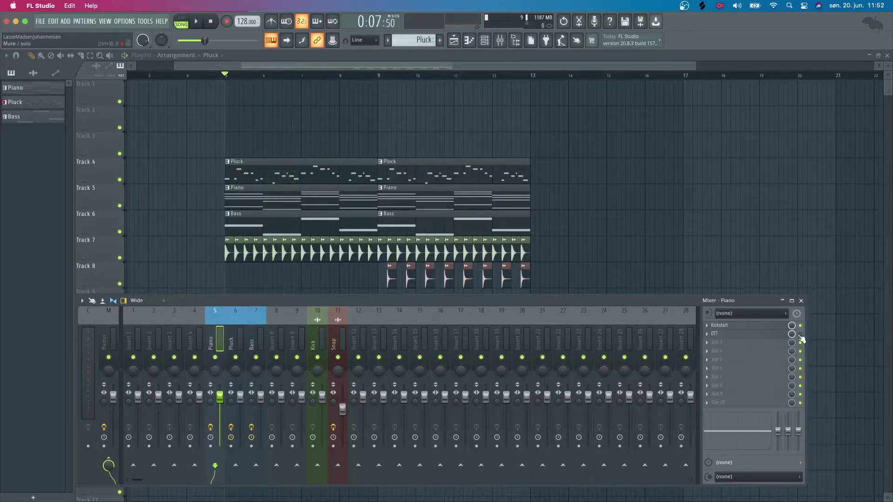
key("space")
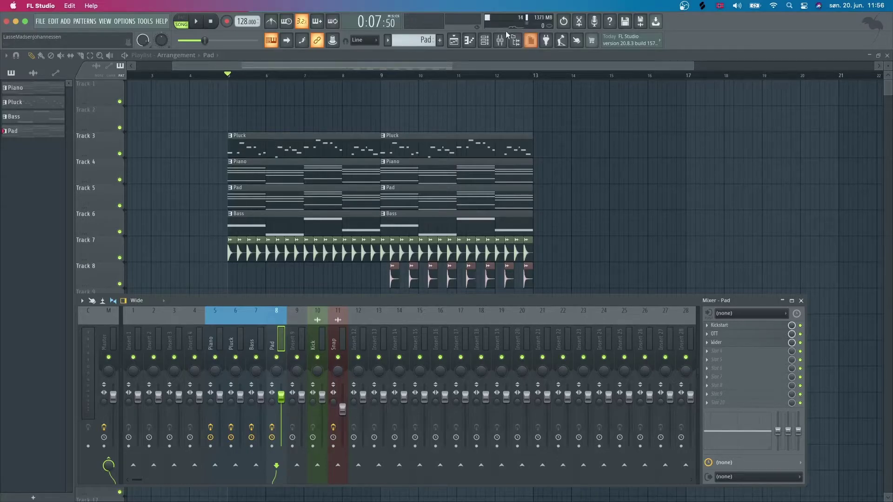
Show the channel rack and play the Pad pattern on its own
key("F6")
left_click(245, 146)
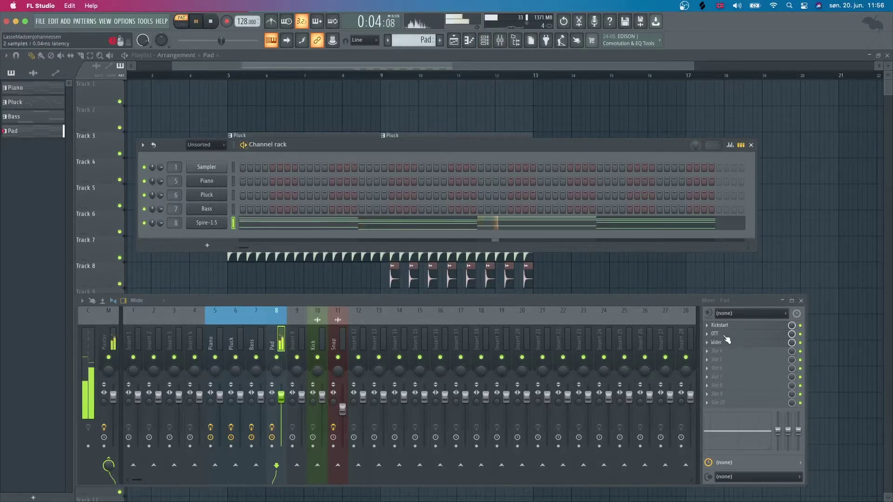
key("space")
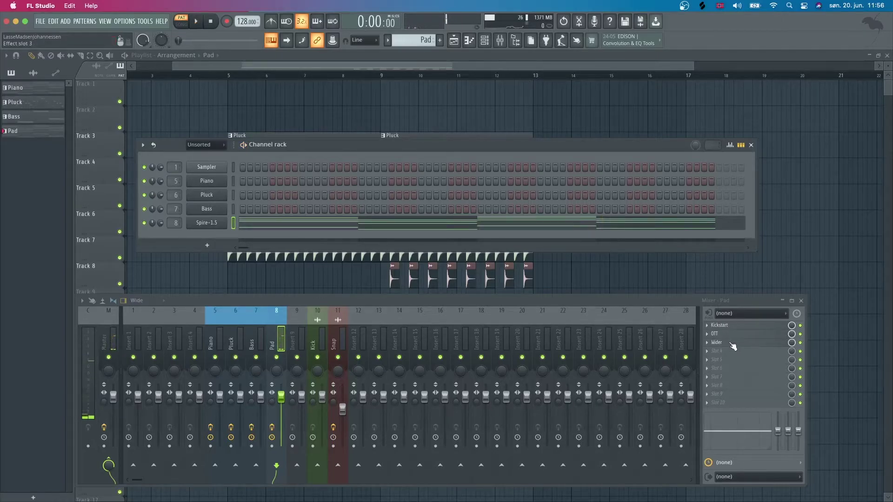
Lower the Pad mixer channel's volume and raise the stereo width in its Wider effect
left_click_drag(281, 398, 281, 409)
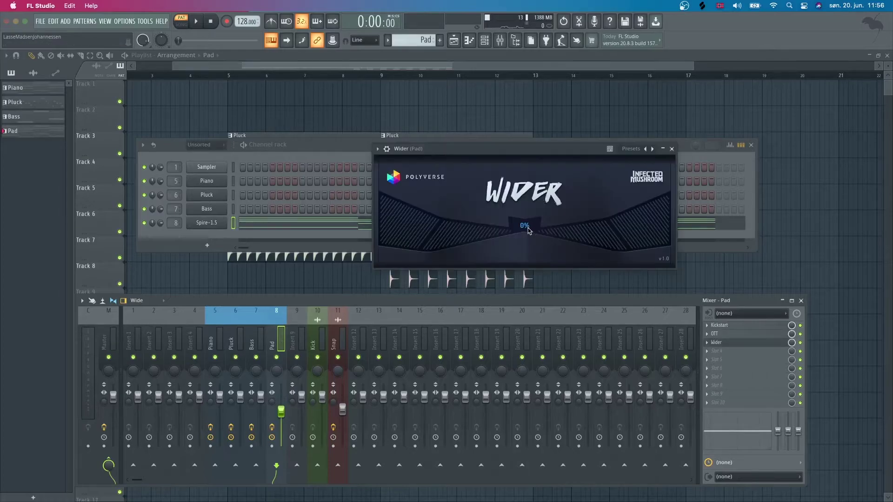
left_click_drag(528, 231, 525, 199)
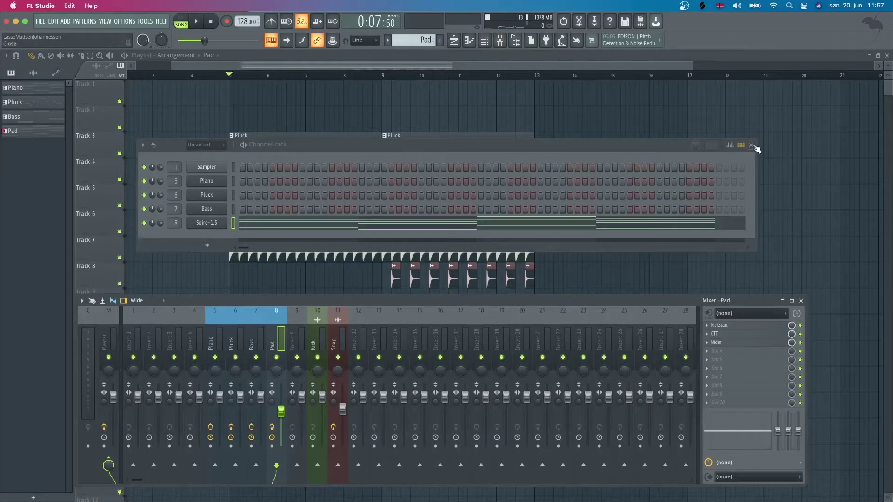
left_click(754, 146)
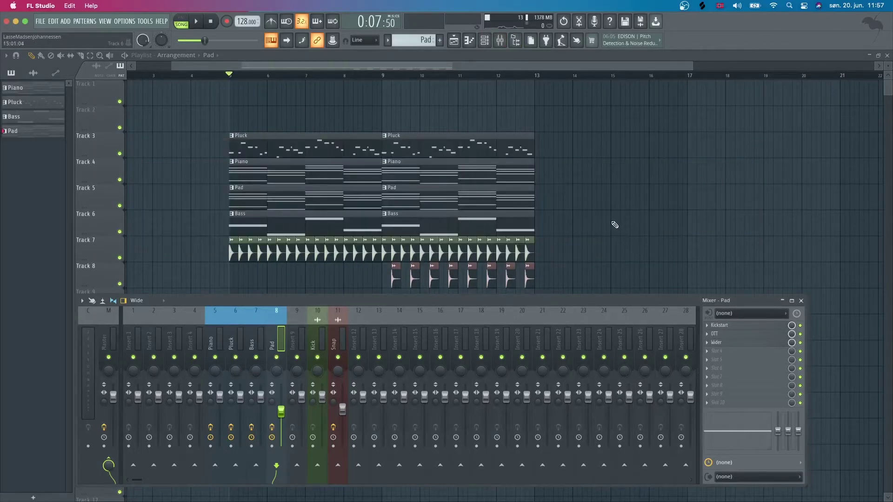
Play the full arrangement from bar 5 to hear the widened Pad in the mix
key("space")
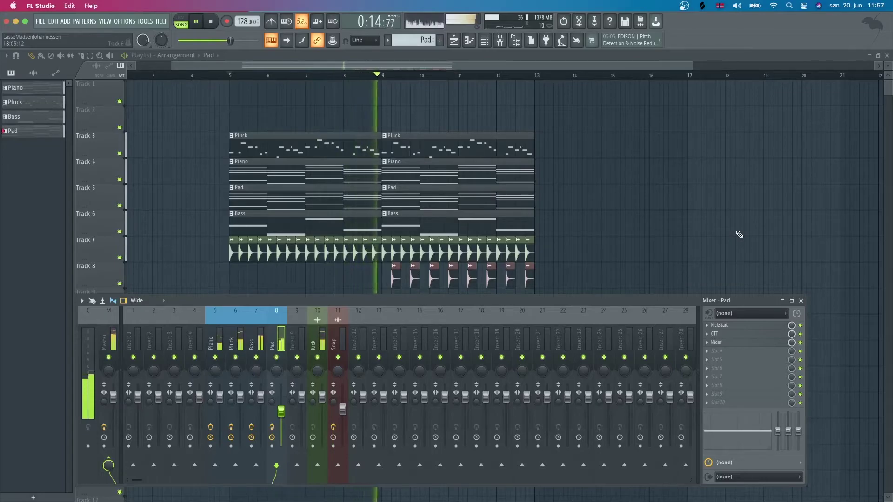
key("space")
key("space")
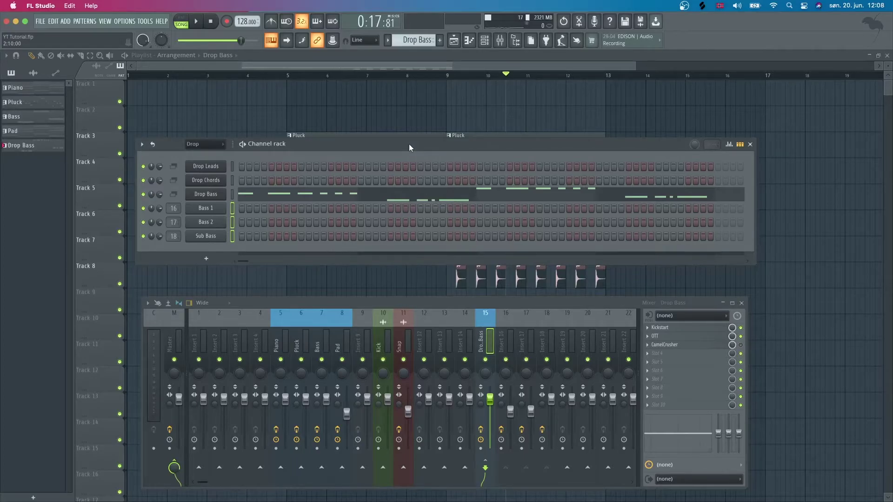
Browse the CamelCrusher patches on the Drop Bass channel, return to Annihilate, and play the Drop Bass pattern with it
left_click(243, 145)
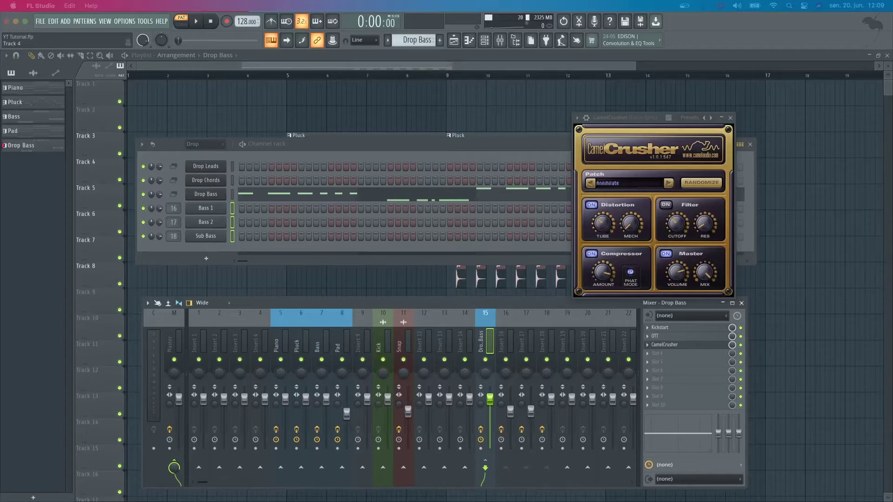
left_click(668, 183)
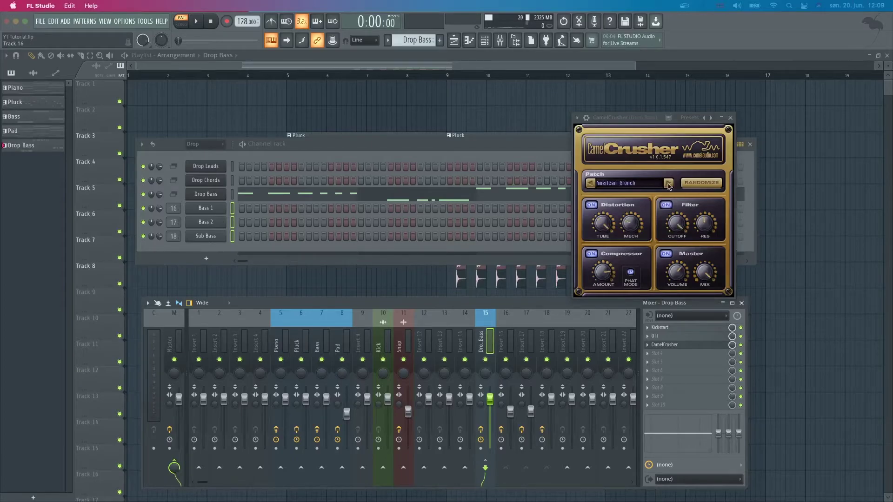
left_click(669, 184)
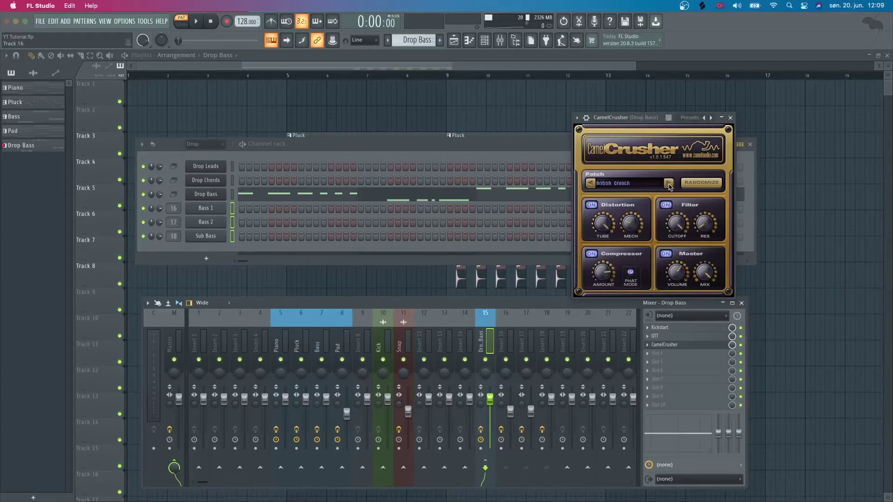
left_click(590, 183)
left_click(590, 183)
key("space")
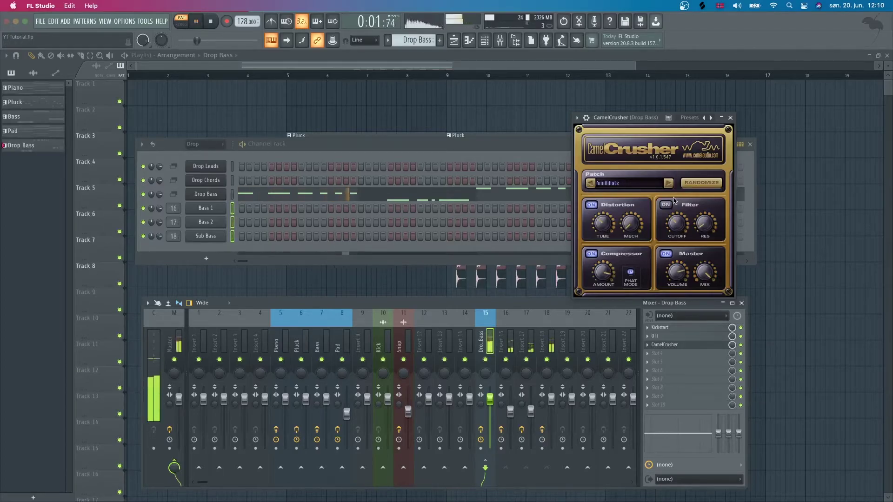
key("space")
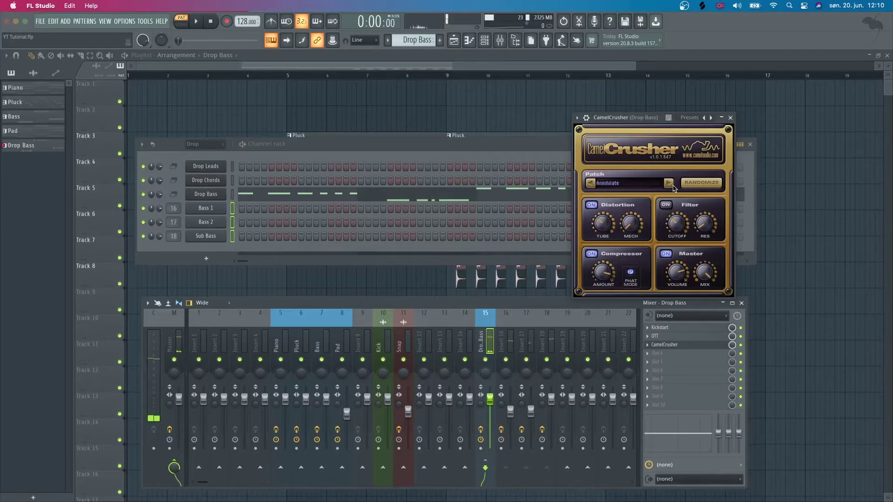
Load the British Clean patch in CamelCrusher on the Drop Bass channel and play the pattern
left_click(669, 184)
left_click(668, 184)
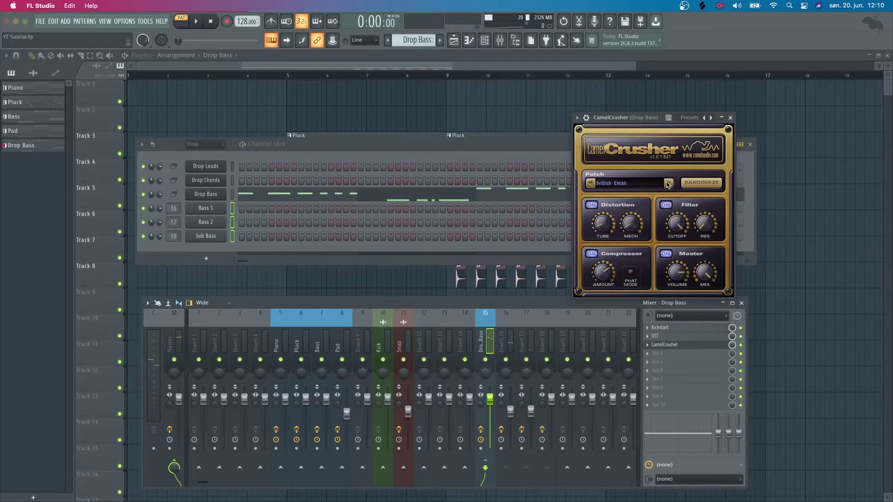
key("space")
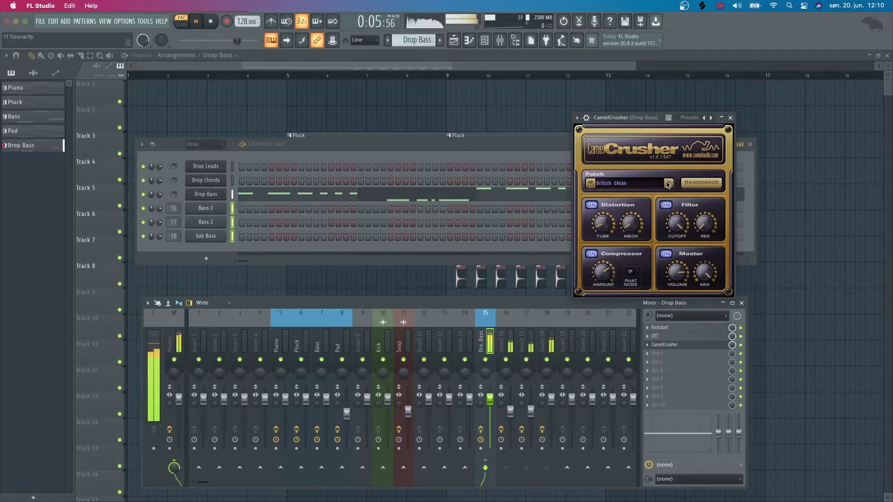
key("space")
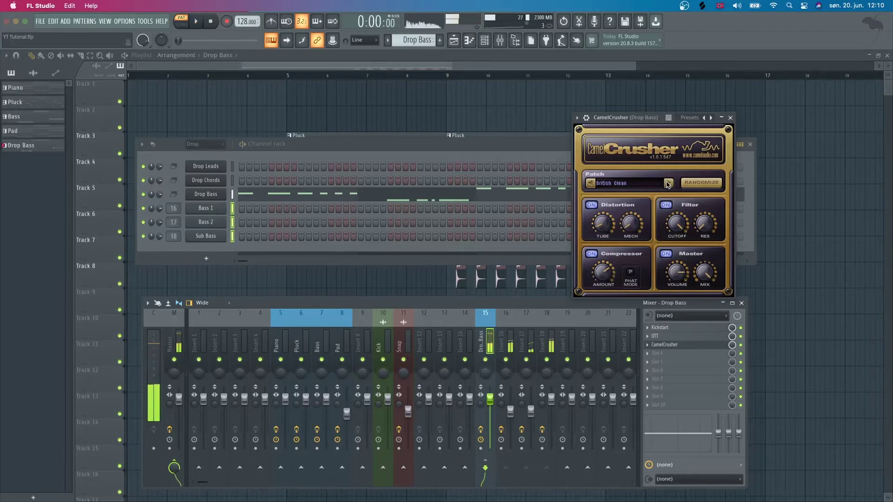
Close the CamelCrusher window, toggle the effect's bypass on the Drop Bass mixer channel, and play the arrangement
left_click(731, 118)
key("F9")
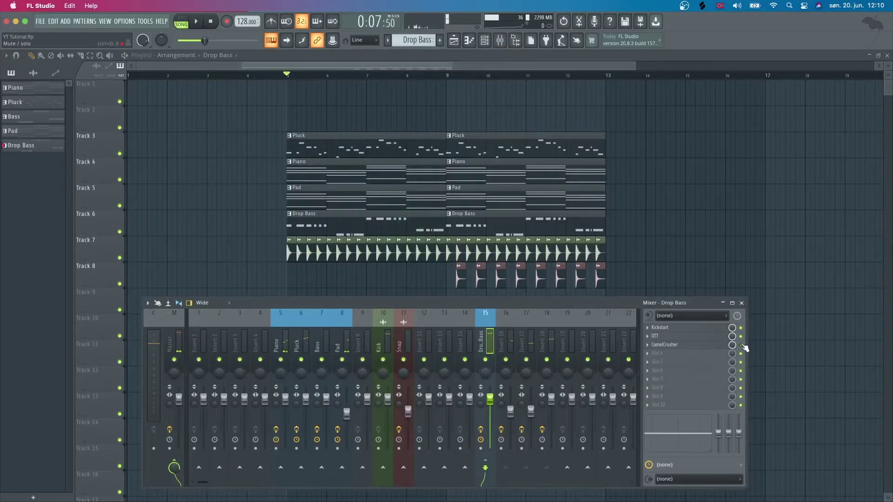
left_click(741, 345)
key("space")
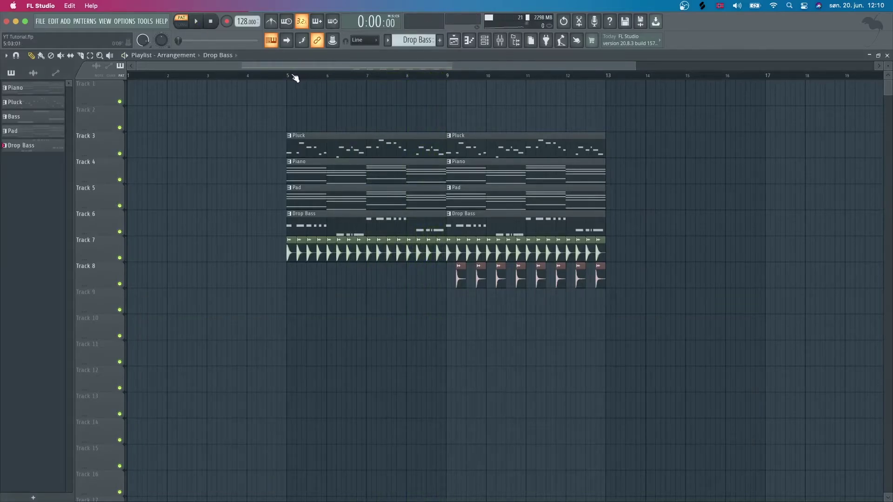
Play the full arrangement from bar 5 to hear the Drop Bass in the mix
left_click(294, 76)
key("space")
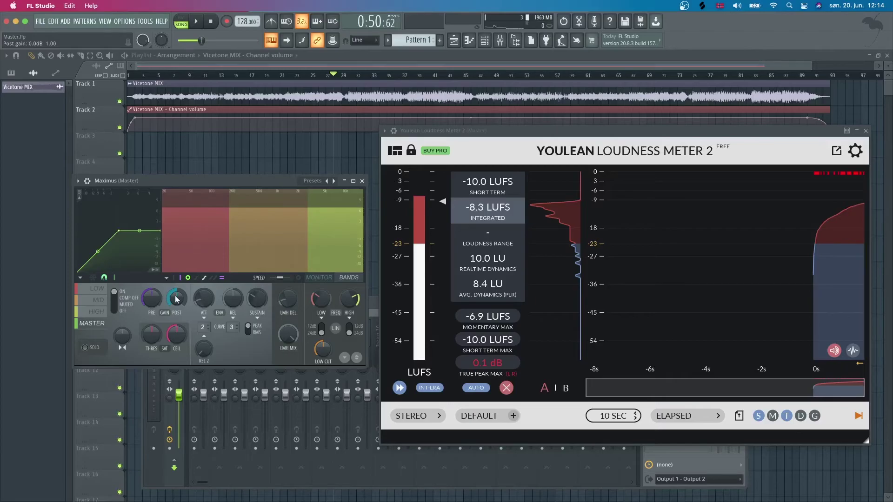
Play the Vicetone MIX section from 0:50 twice through Maximus on the Master and check its loudness in Youlean Loudness Meter 2
key("space")
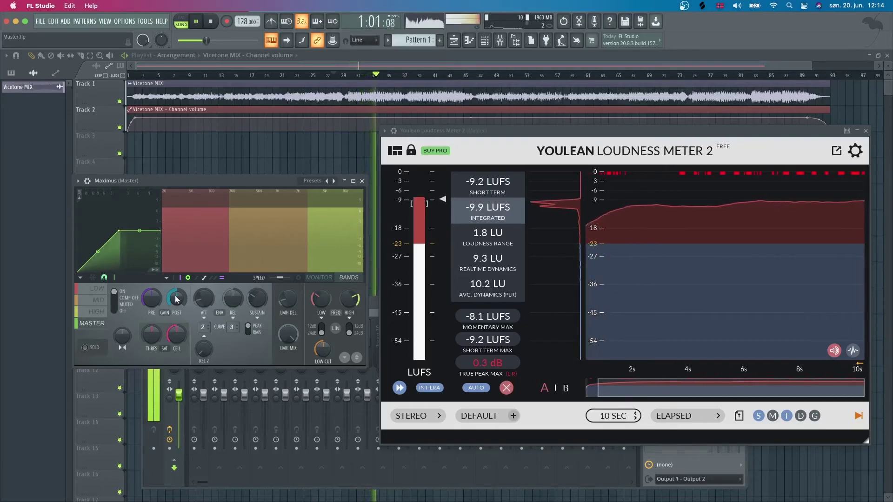
key("space")
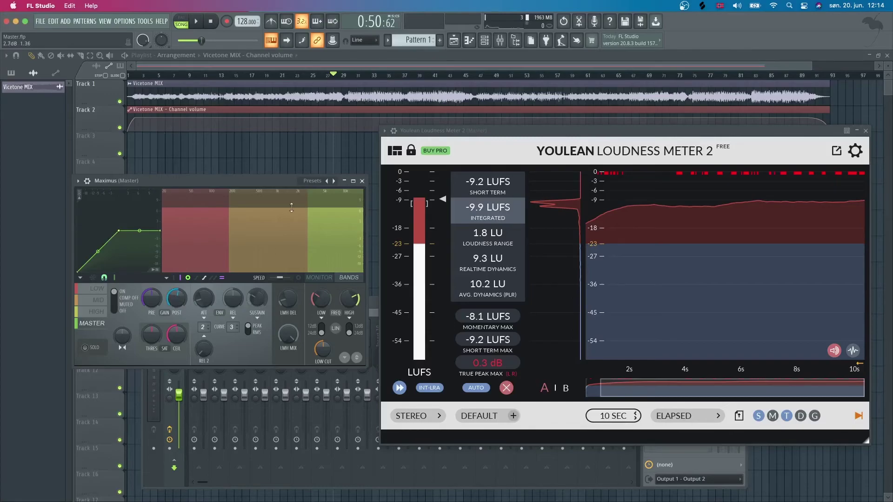
key("space")
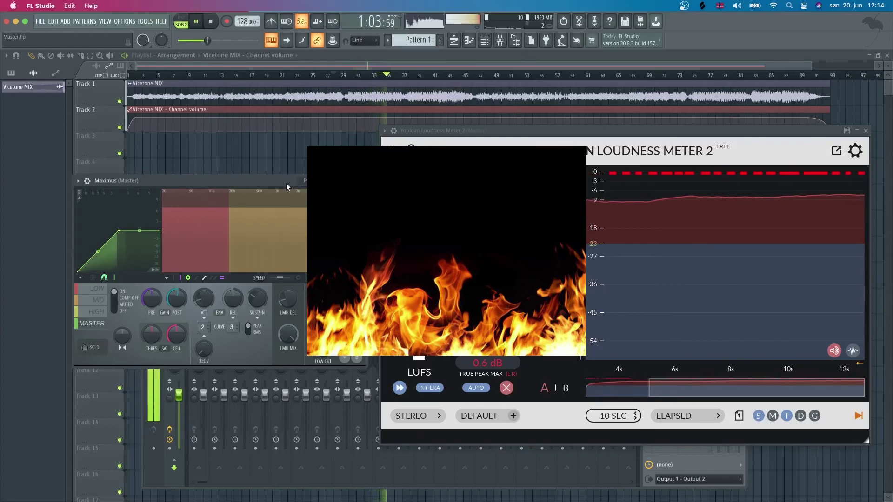
key("space")
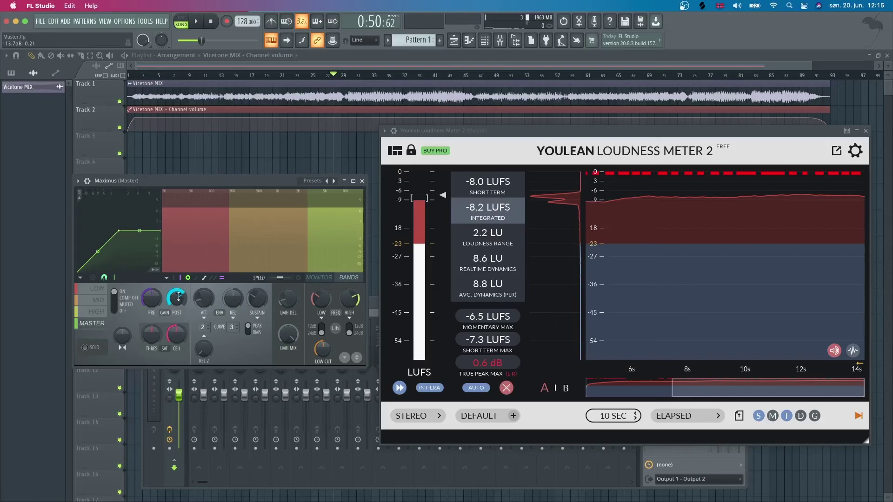
Play the same section briefly with the Maximus master post gain raised and check the loudness meter
key("space")
key("space")
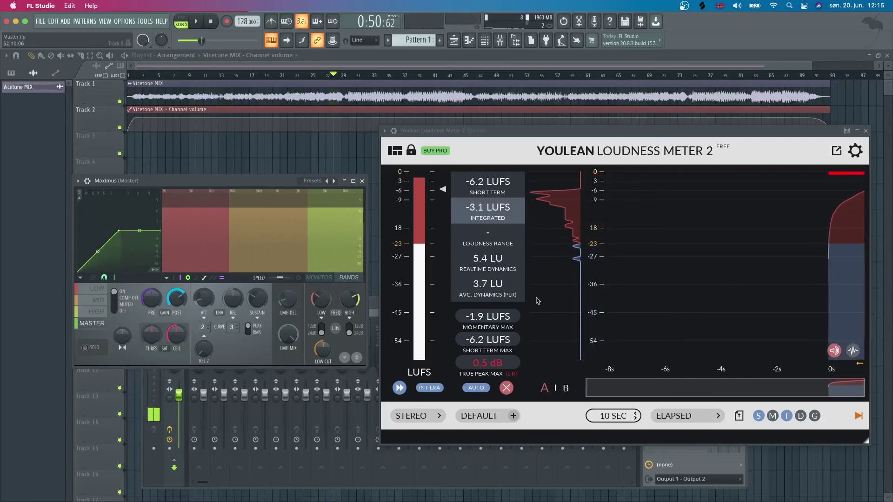